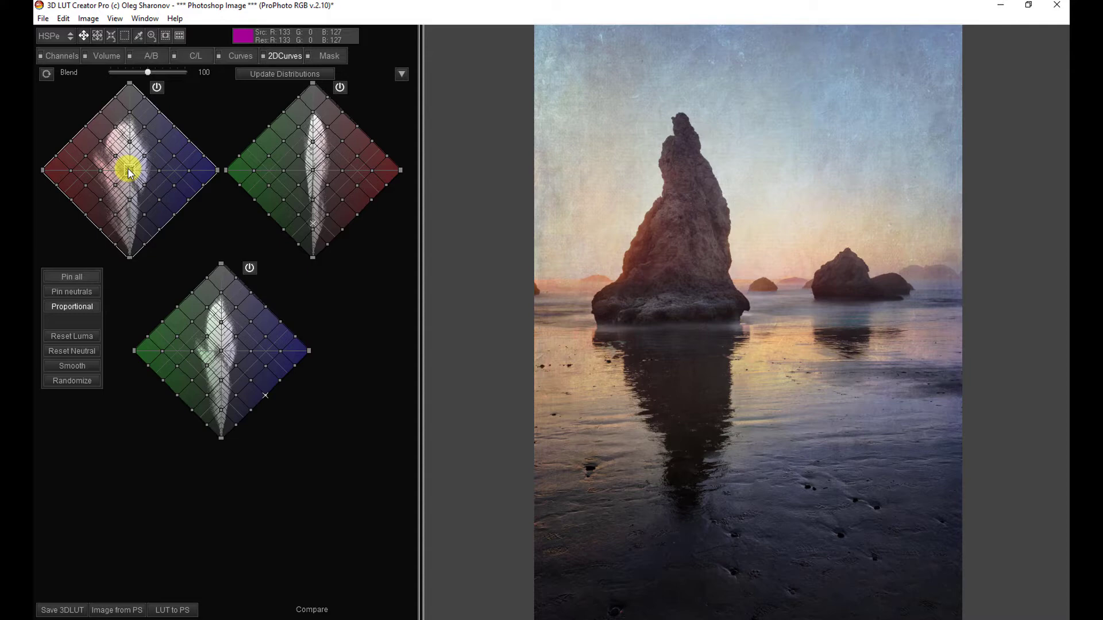
Move the red–blue grid's centre point up, toward red, toward blue, then down to darken the sky.
left_click_drag(128, 168, 131, 131)
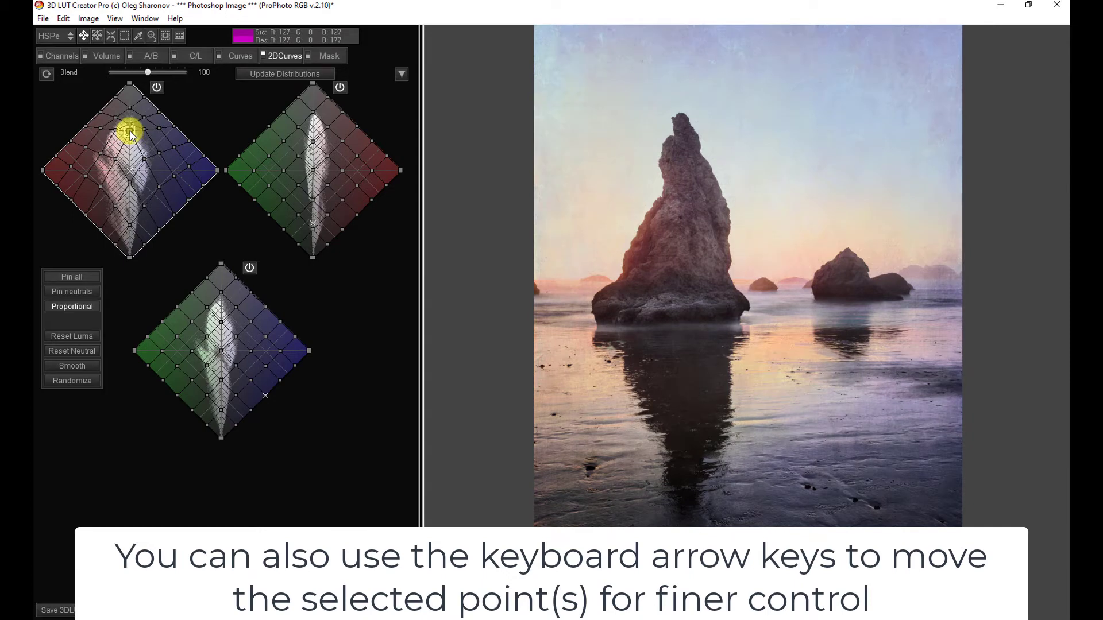
mouse_move(131, 135)
left_mouse_down()
mouse_move(120, 123)
mouse_move(123, 133)
left_mouse_up()
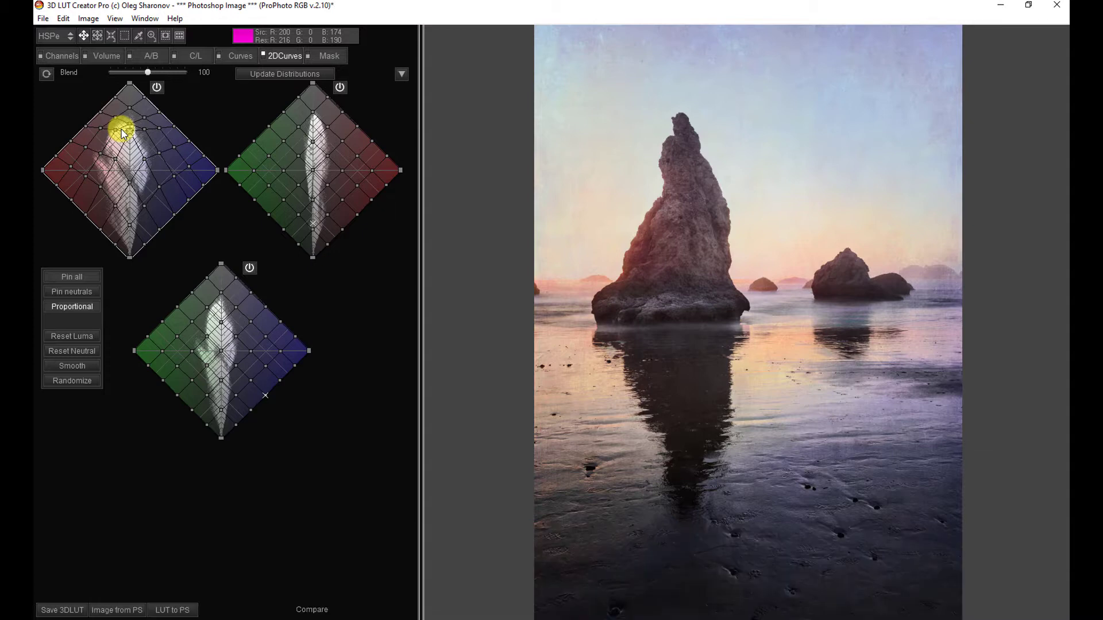
left_click_drag(123, 133, 130, 132)
left_click_drag(129, 130, 128, 209)
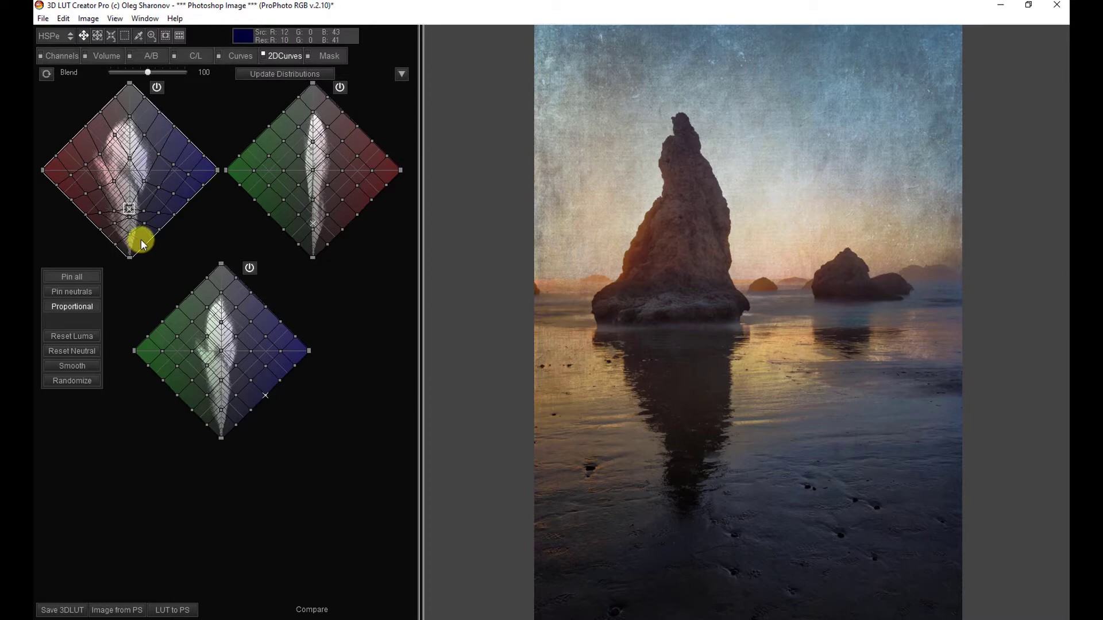
Reset the red–blue grid, enable Pin all and raise one node to warm the photo.
left_click(46, 73)
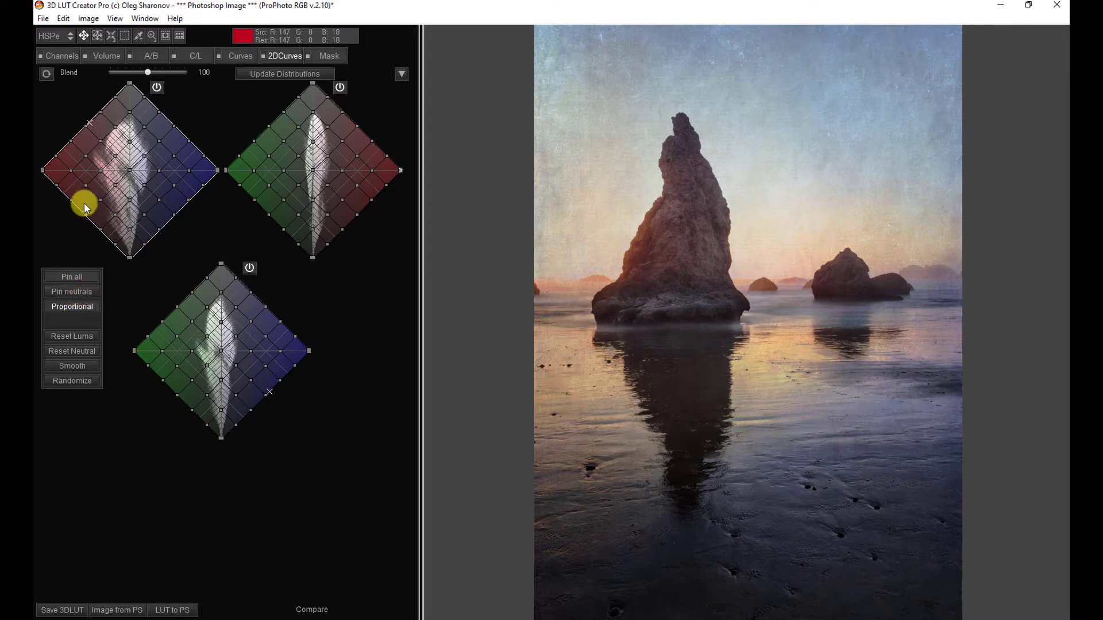
left_click(72, 277)
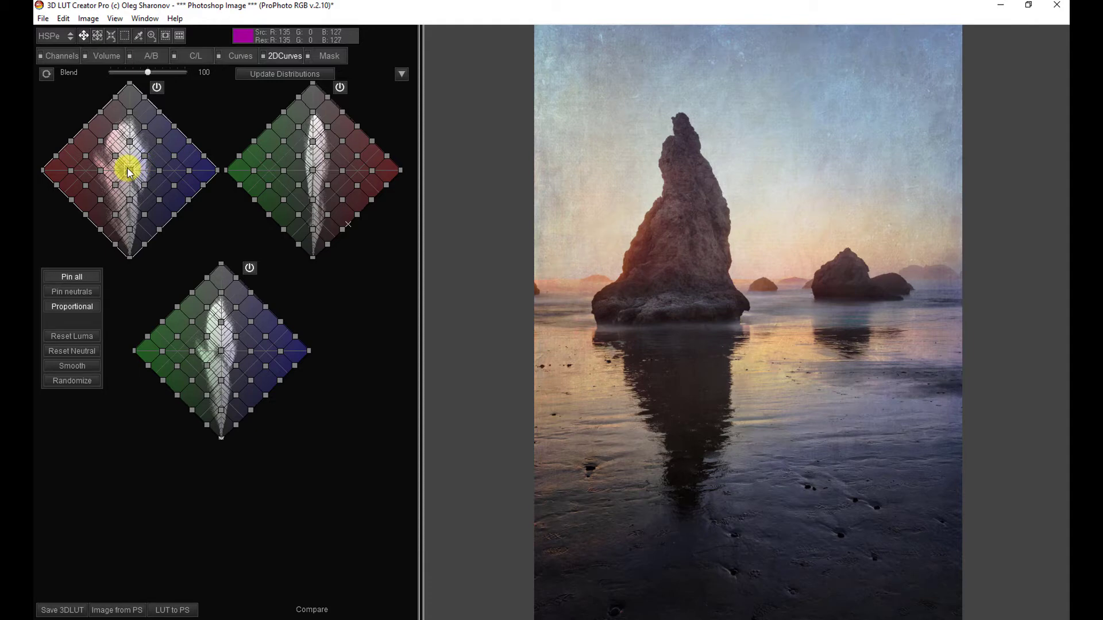
mouse_move(128, 170)
left_mouse_down()
mouse_move(128, 129)
mouse_move(131, 188)
left_mouse_up()
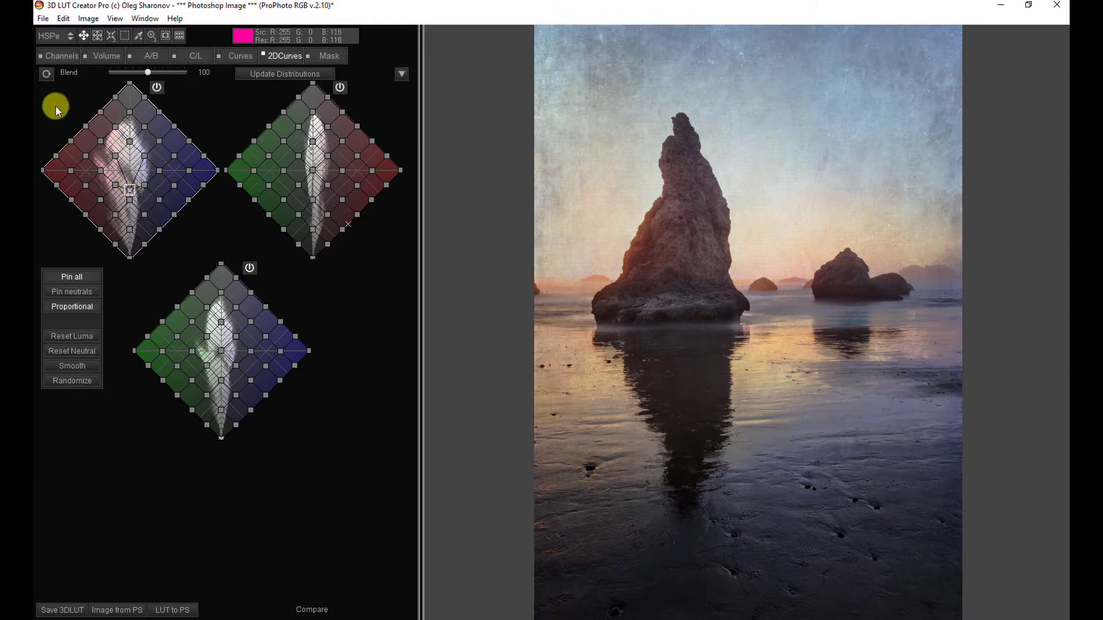
Reset the red–blue grid again and switch from Pin all to Pin neutrals.
left_click(47, 72)
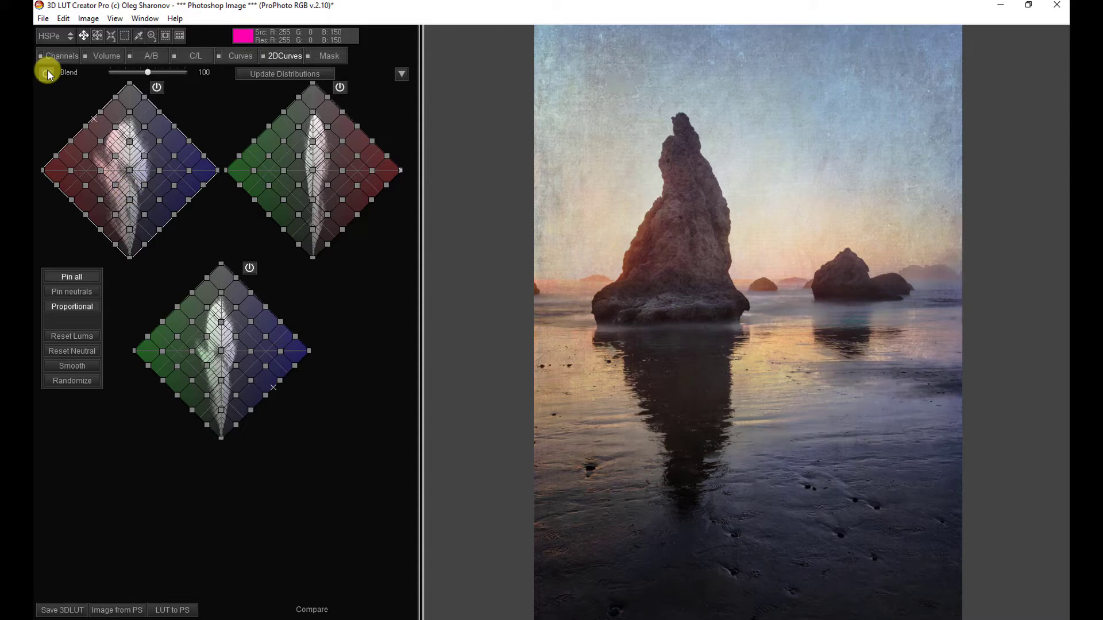
left_click(81, 276)
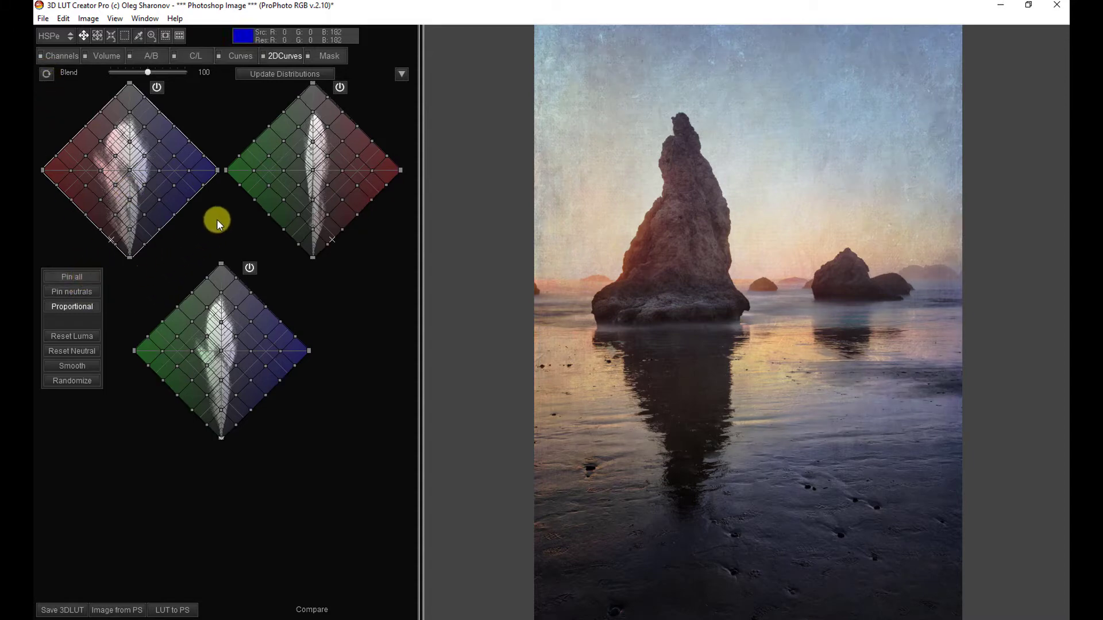
left_click(74, 292)
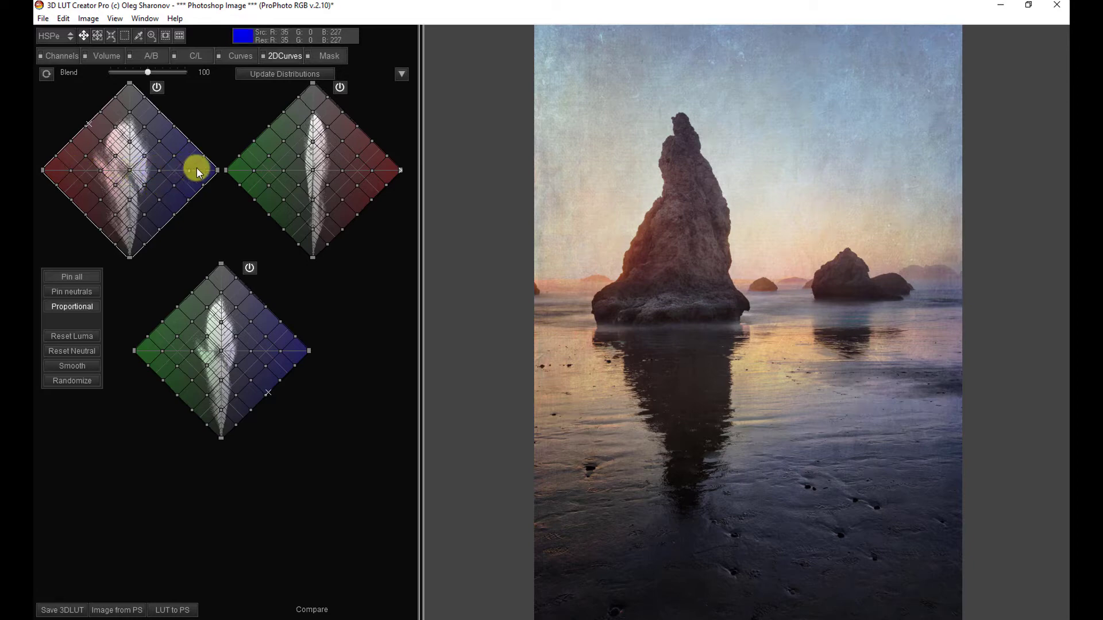
Add and nudge a centre point on the red–blue grid, then reset that grid.
left_click(129, 169)
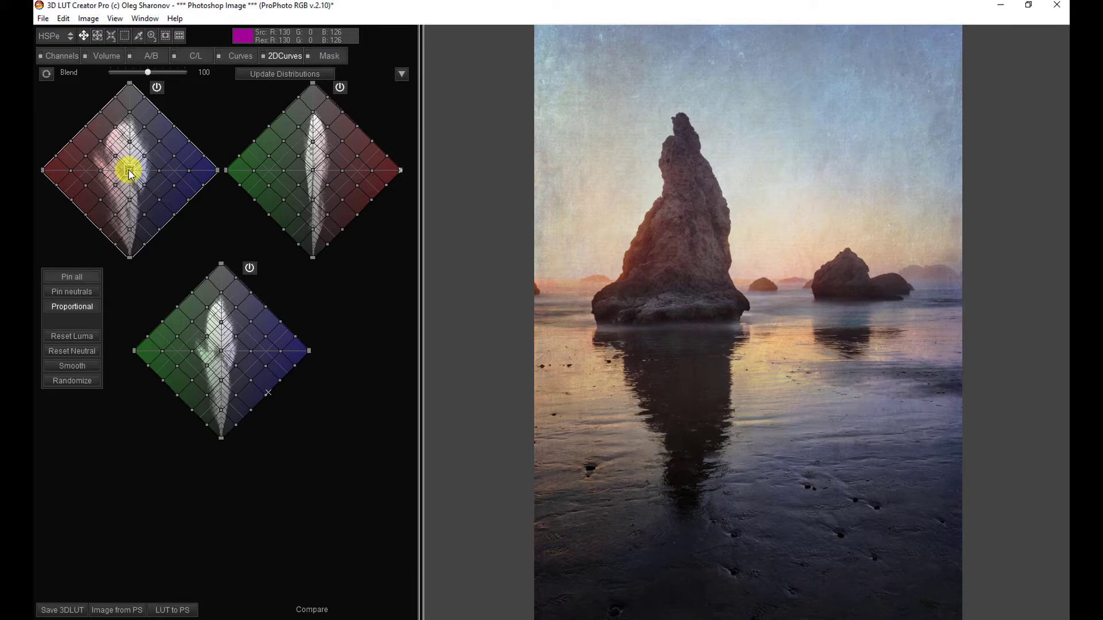
mouse_move(129, 169)
left_mouse_down()
mouse_move(161, 171)
mouse_move(60, 171)
mouse_move(186, 168)
mouse_move(94, 168)
mouse_move(126, 171)
left_mouse_up()
left_click(46, 75)
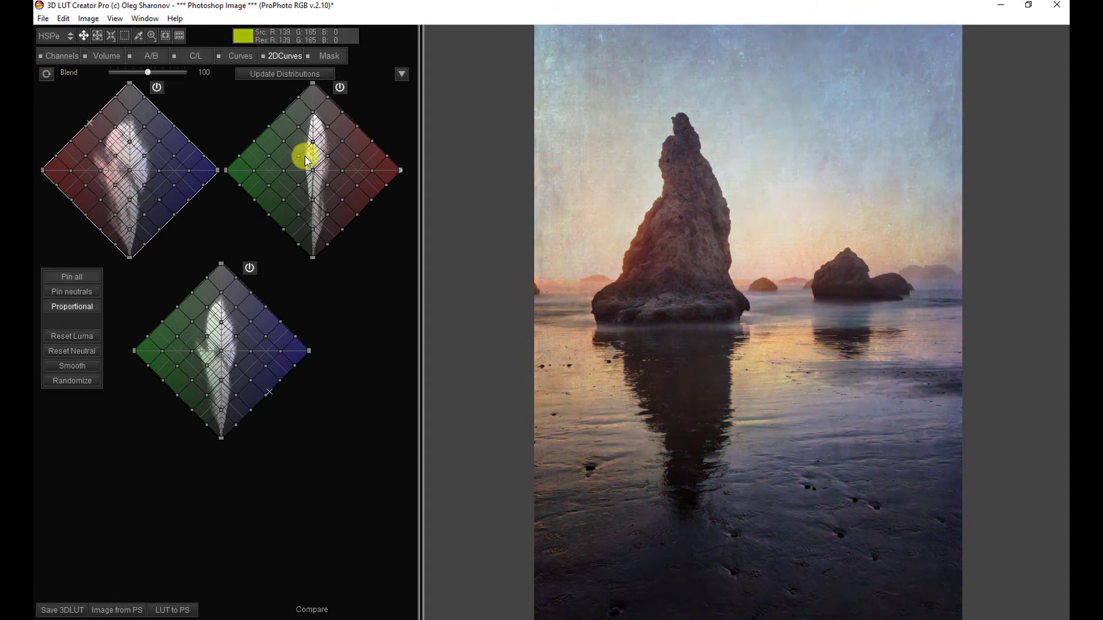
Try and reset a shift on the green–red grid, then push the green–blue centre toward blue.
left_click_drag(313, 172, 340, 170)
left_click(47, 73)
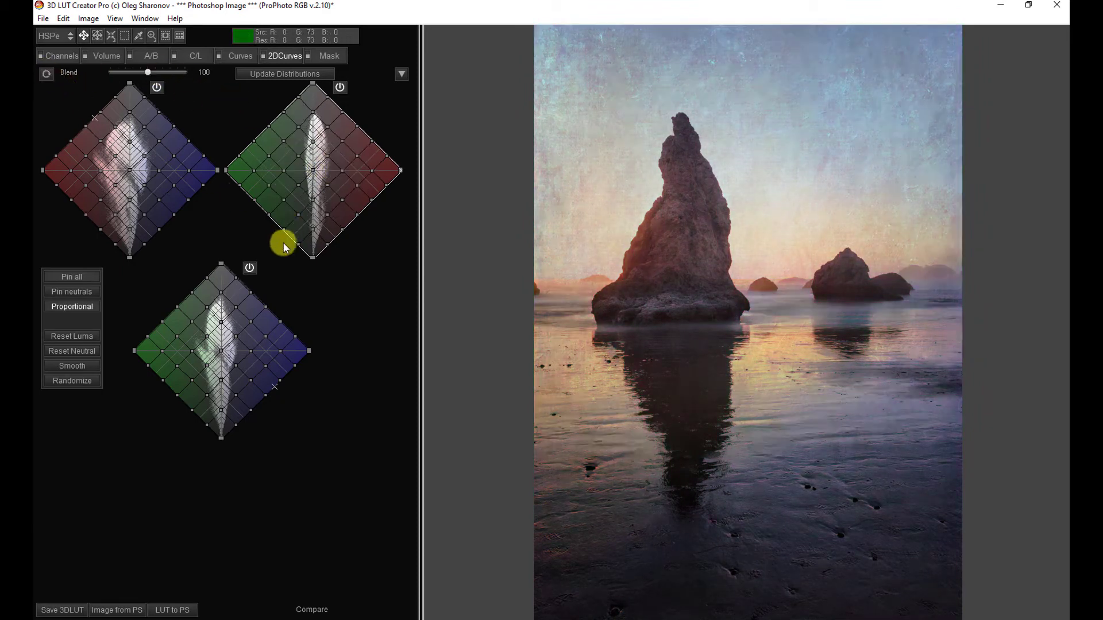
left_click_drag(223, 351, 246, 353)
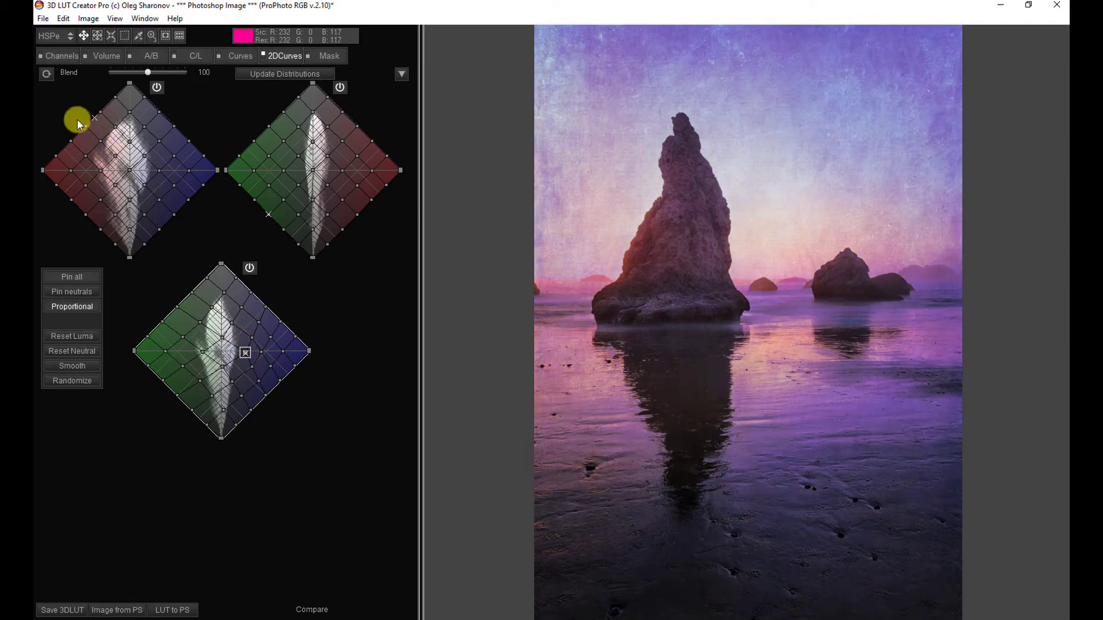
Reset the green–blue grid and push the red–blue grid's centre point toward blue.
left_click(46, 73)
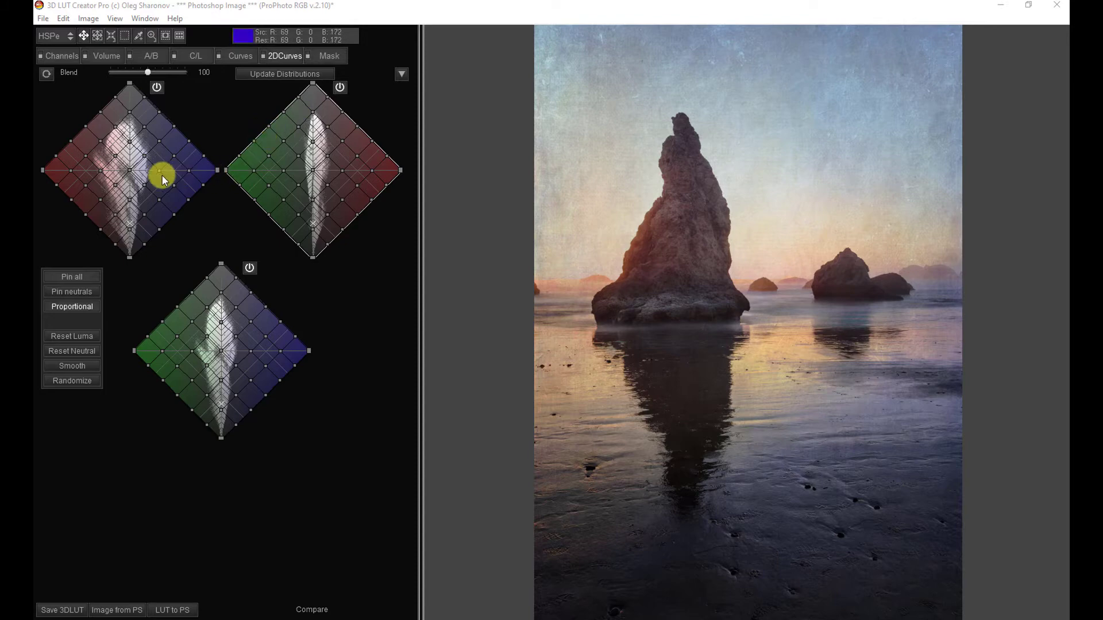
left_click(128, 170)
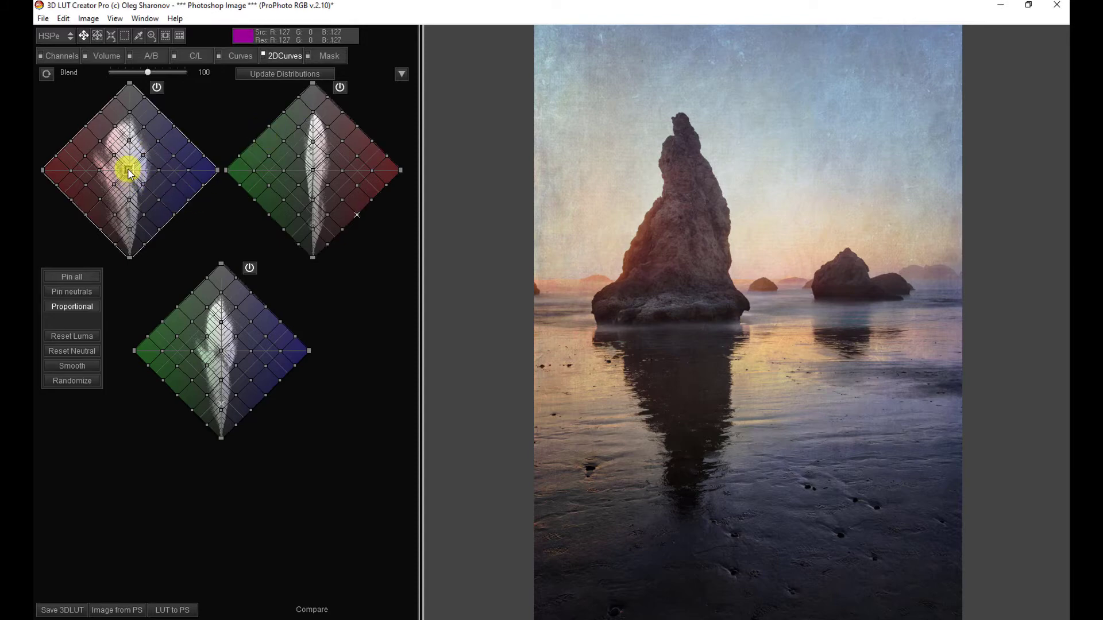
left_click_drag(127, 167, 152, 170)
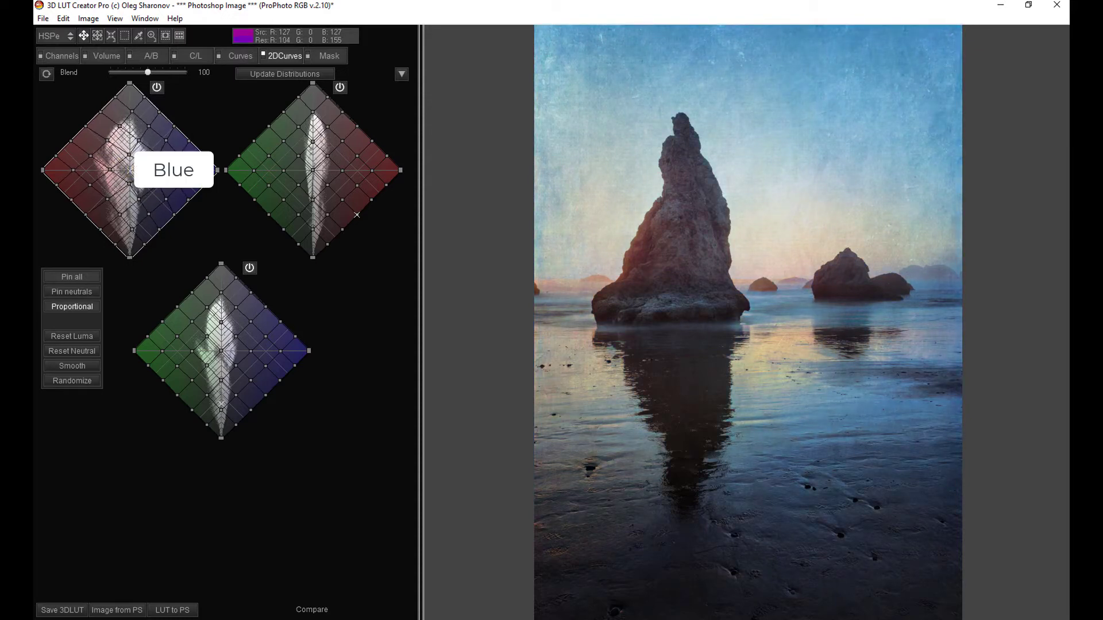
Remove the blue cast, then shift the green–red grid toward red and reset it.
left_click(48, 73)
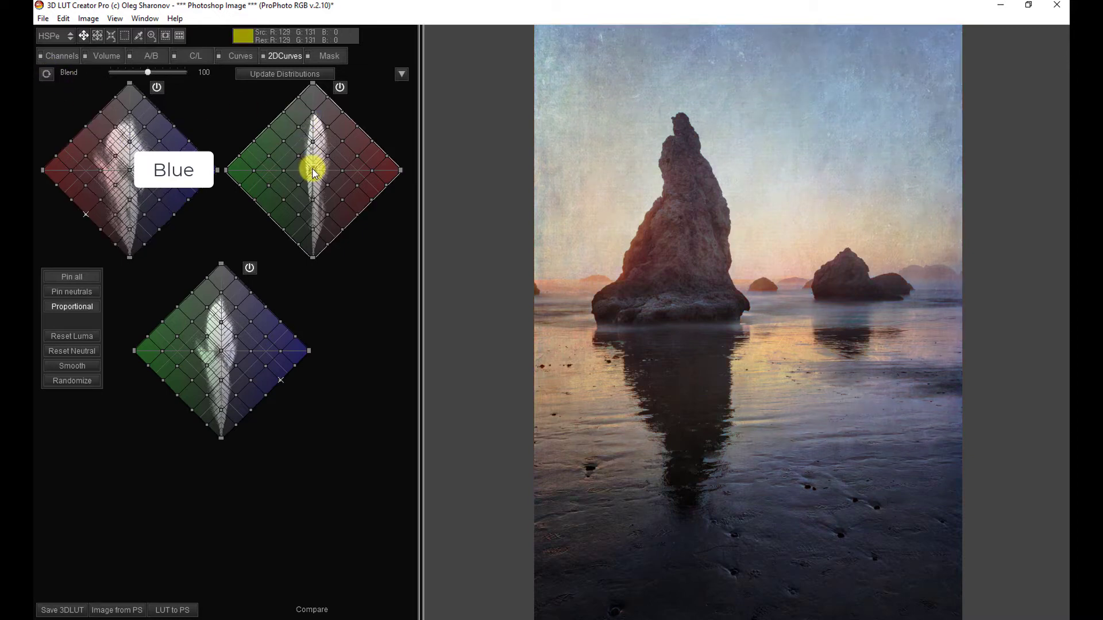
left_click_drag(314, 171, 333, 169)
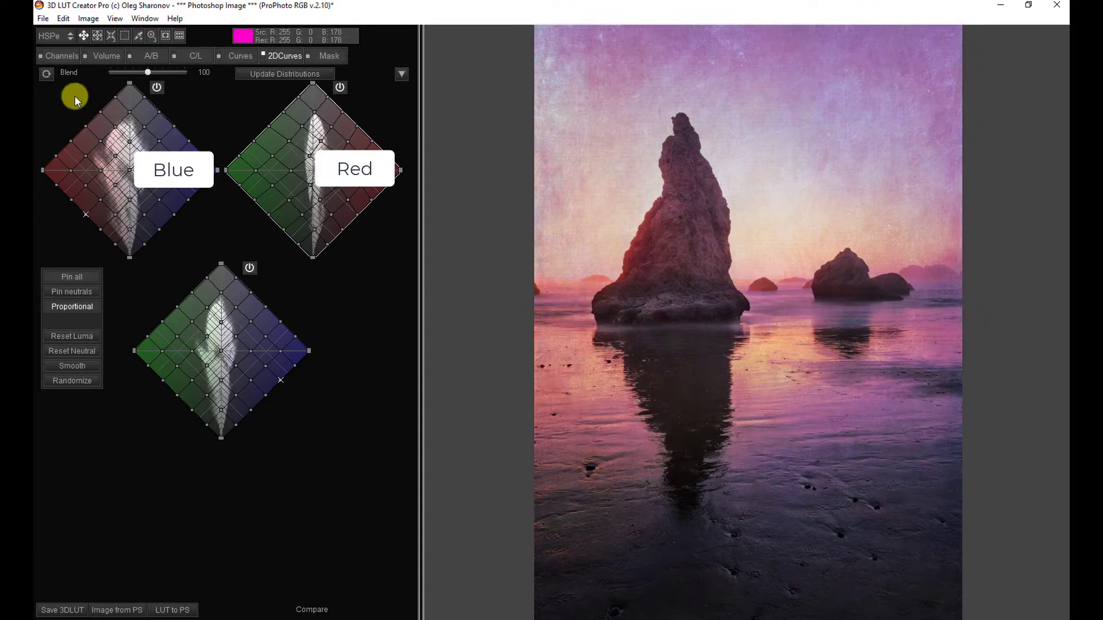
left_click(47, 74)
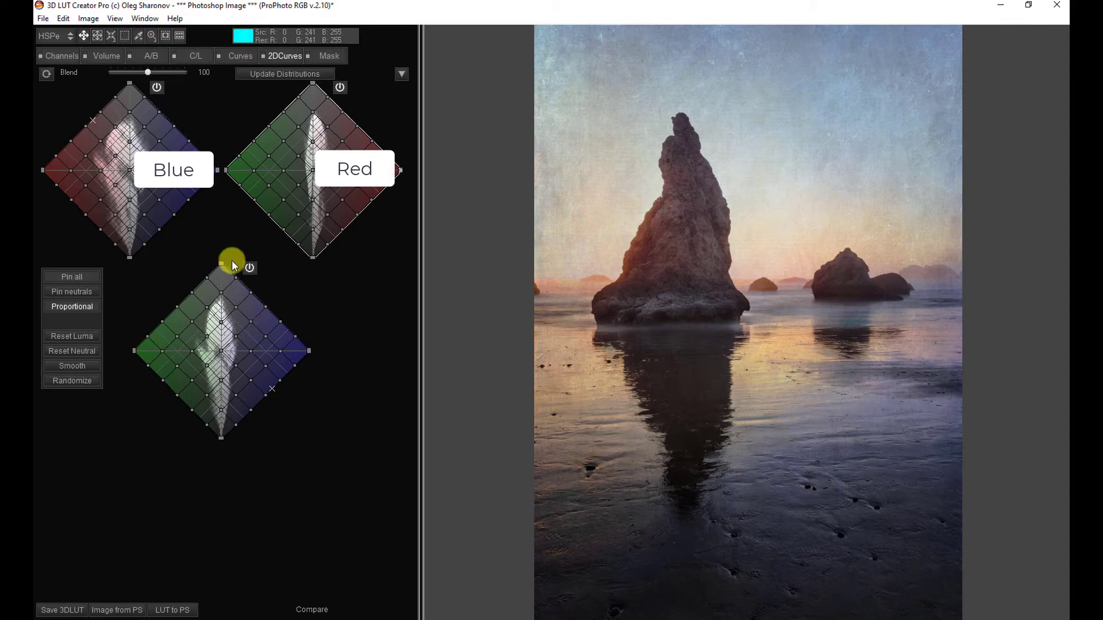
Warm the photo toward orange with a red–blue grid node, then reset it.
left_click(128, 172)
left_click_drag(128, 172, 101, 170)
left_click(47, 78)
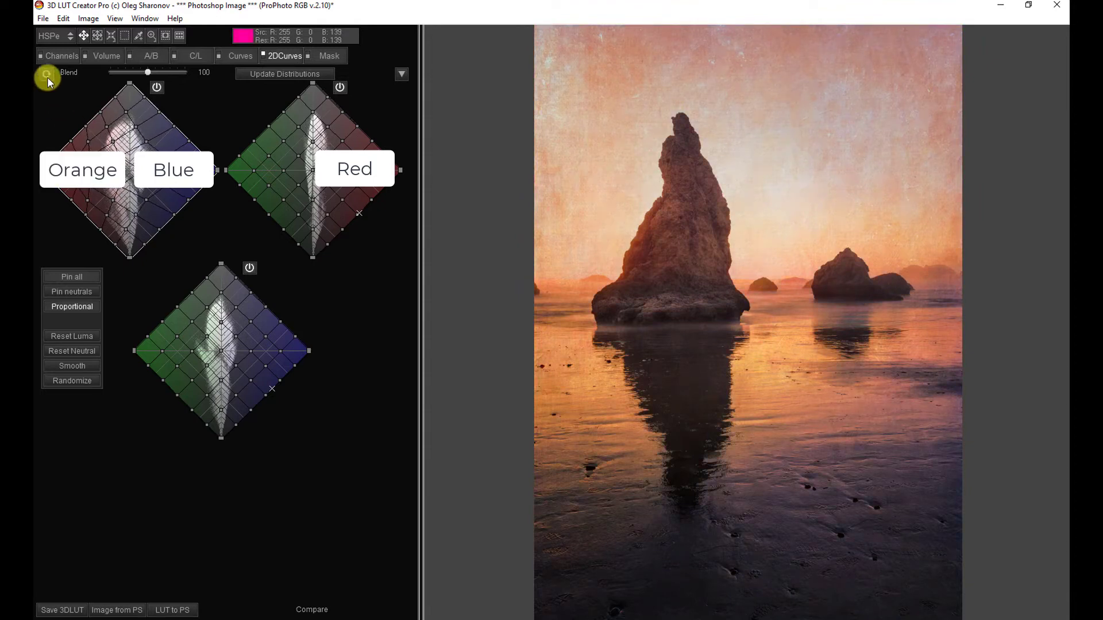
Try and reset a teal shift on the middle grid, then swing the bottom grid's centre toward purple.
left_click(311, 171)
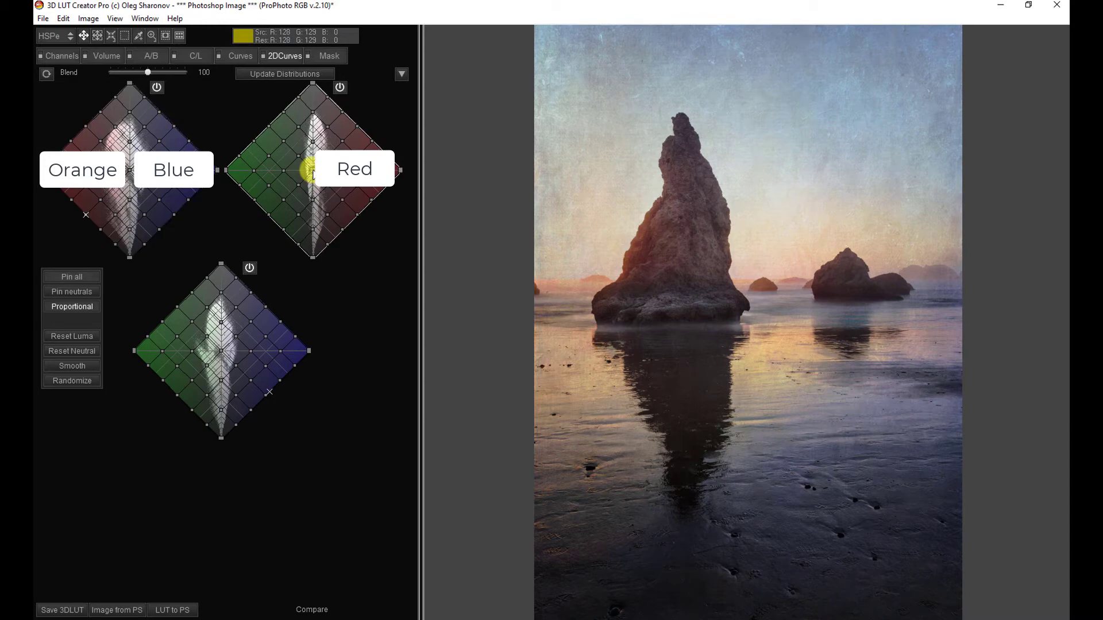
left_click_drag(310, 171, 310, 170)
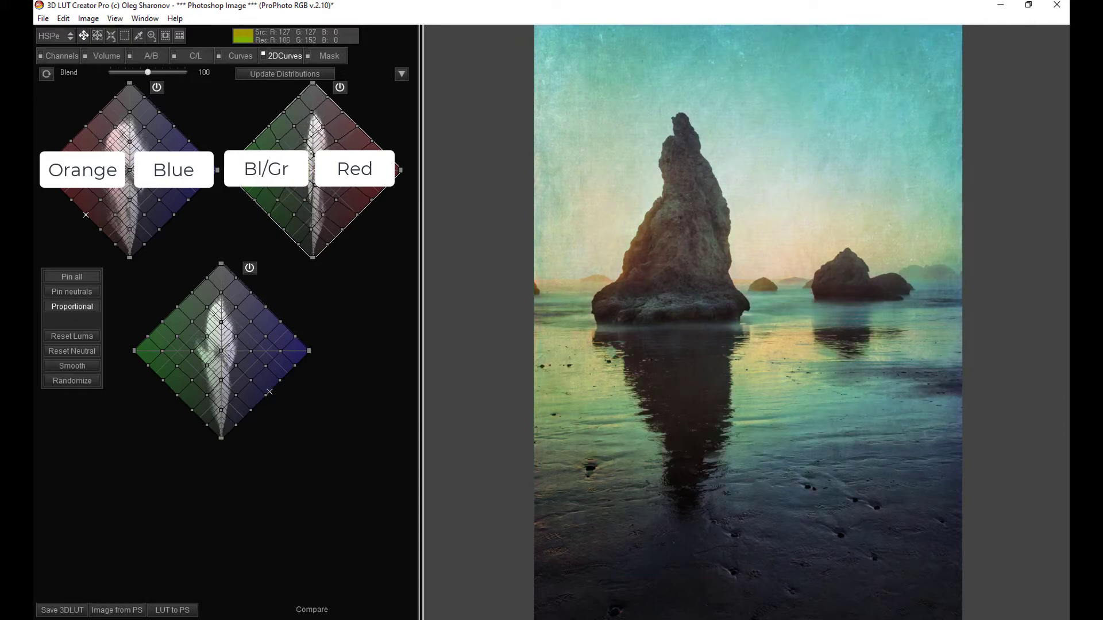
left_click(47, 74)
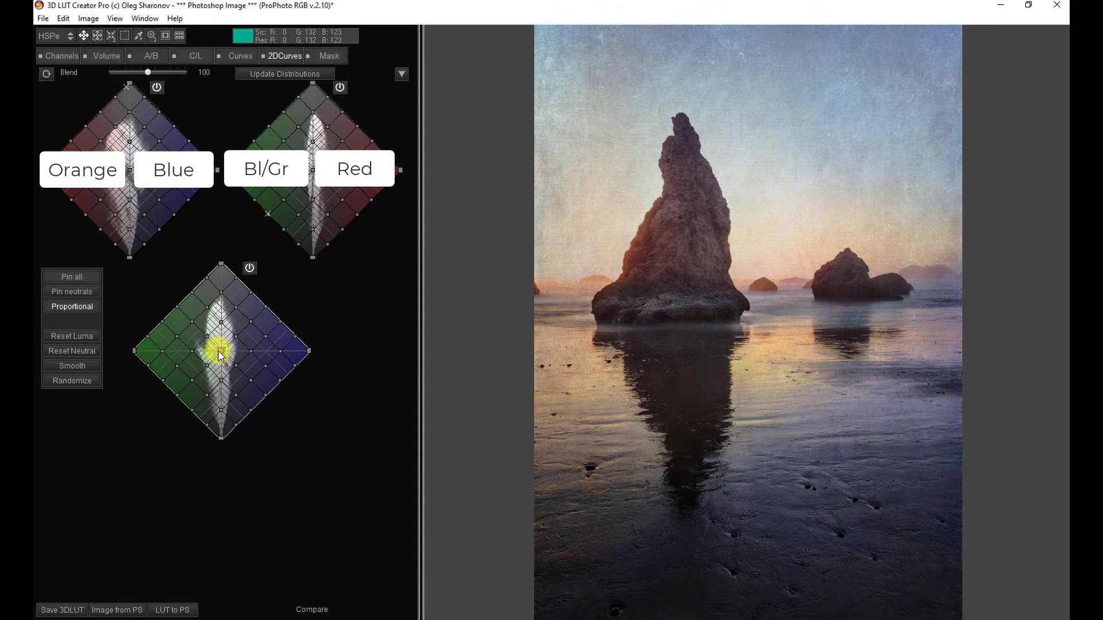
left_click_drag(219, 351, 196, 349)
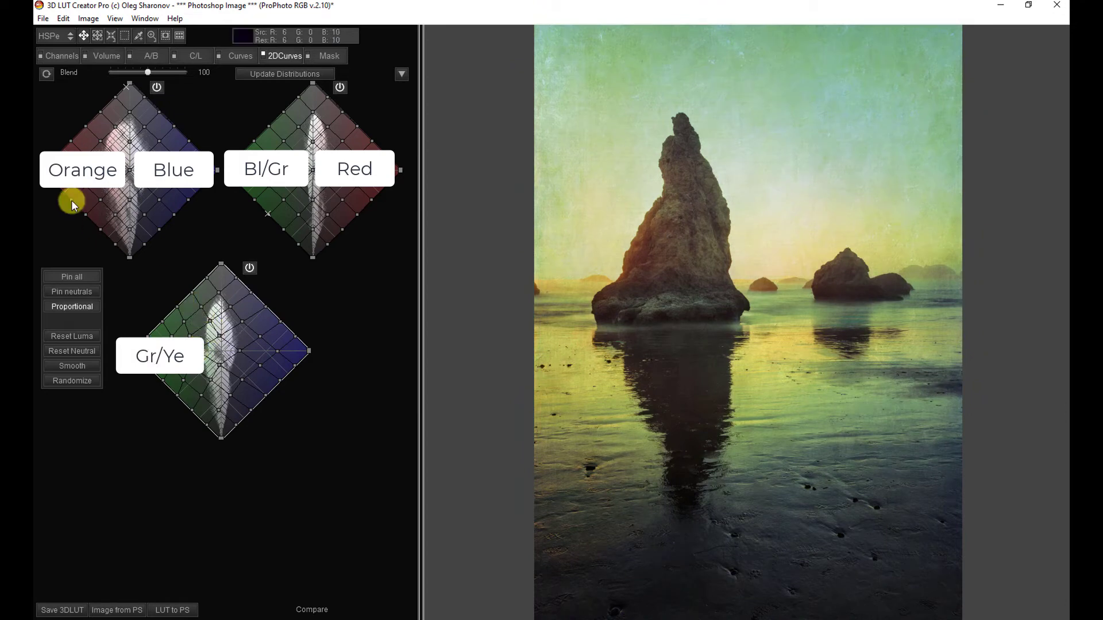
left_click_drag(206, 350, 240, 351)
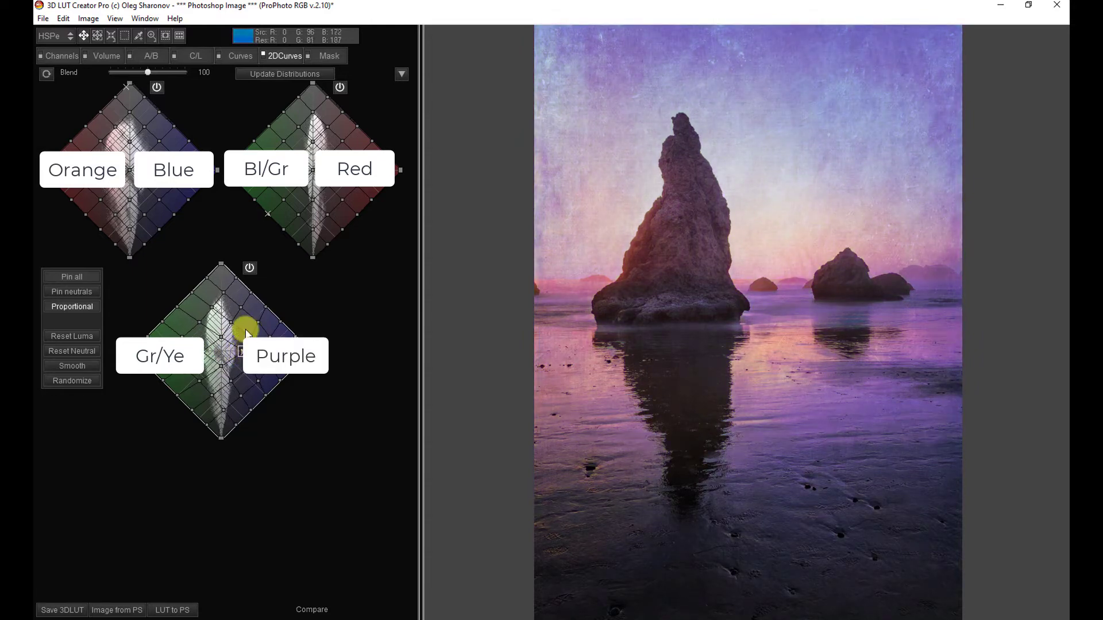
Clear the purple tint, enable Pin all, nudge one middle-grid node, then reset it.
left_click(47, 75)
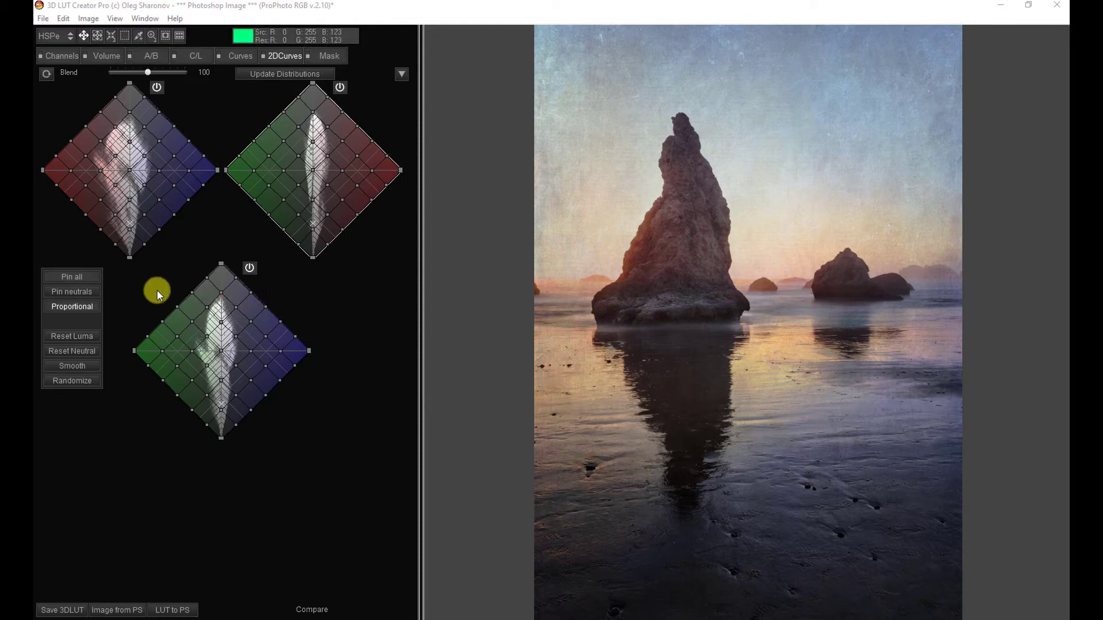
left_click(74, 276)
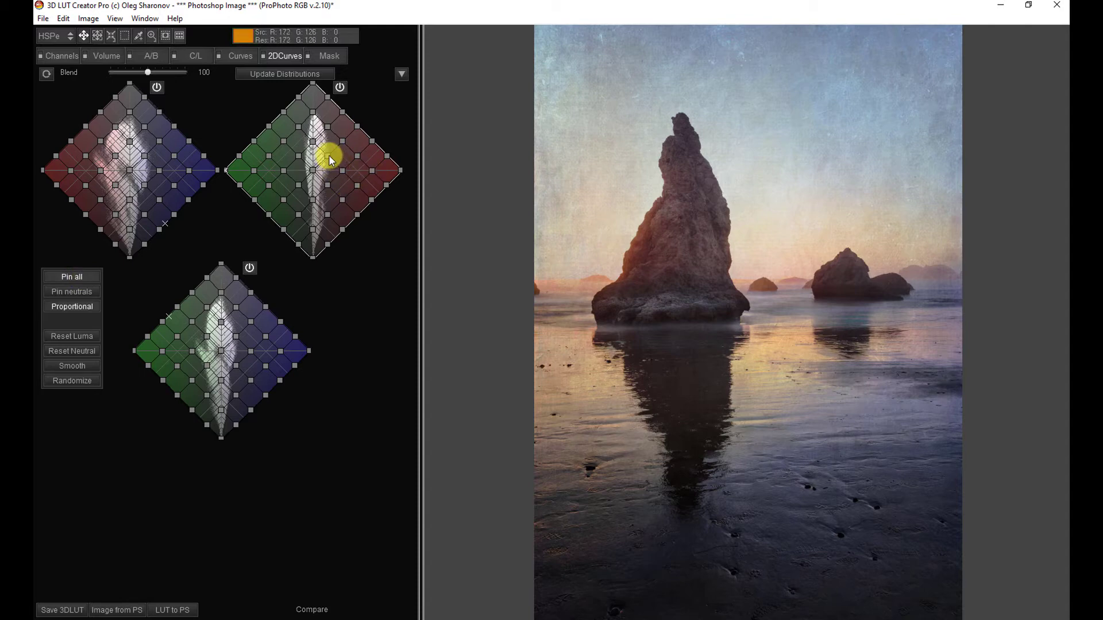
mouse_move(328, 155)
left_mouse_down()
mouse_move(352, 154)
mouse_move(328, 164)
mouse_move(341, 167)
mouse_move(329, 158)
mouse_move(341, 155)
left_mouse_up()
left_click(48, 72)
Clear the pinned nodes so all three 2D curve grids sit at their default shape.
left_click(78, 277)
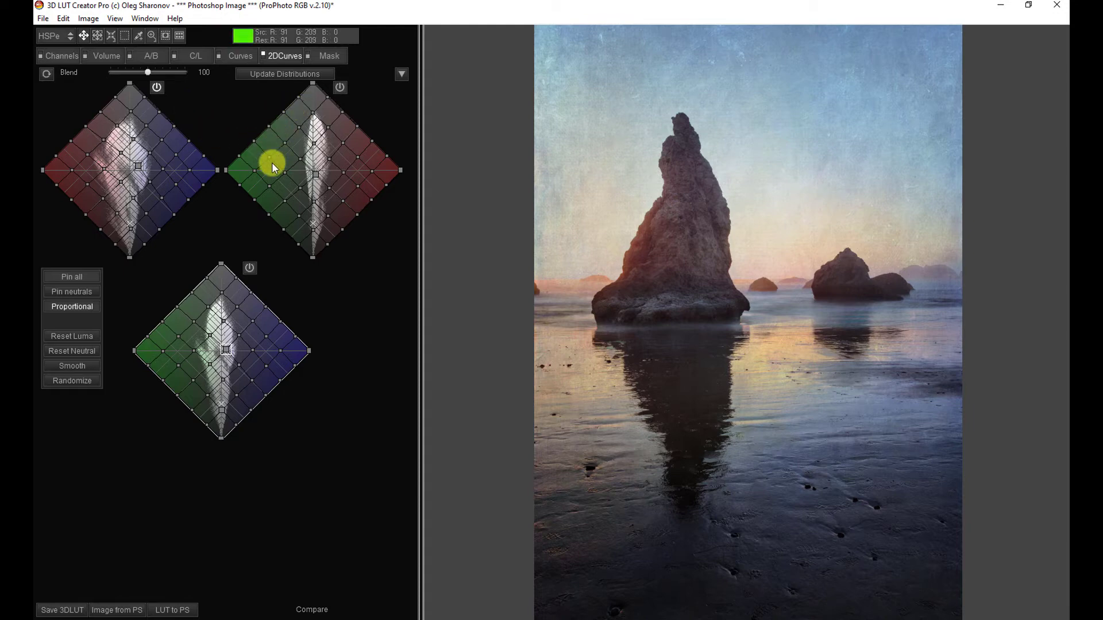
Select the centre node of the middle green–red 2D curve diamond.
left_click(318, 174)
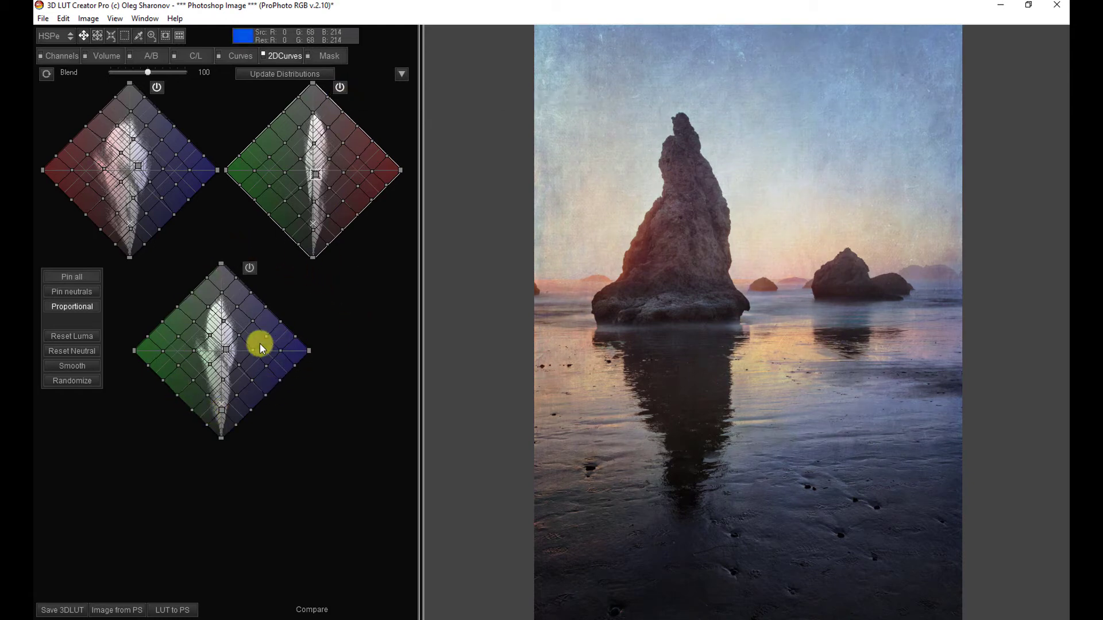
Nudge the bottom grid's centre toward blue, then toggle the 2D curves power button to compare.
left_click_drag(227, 349, 233, 349)
left_click(250, 268)
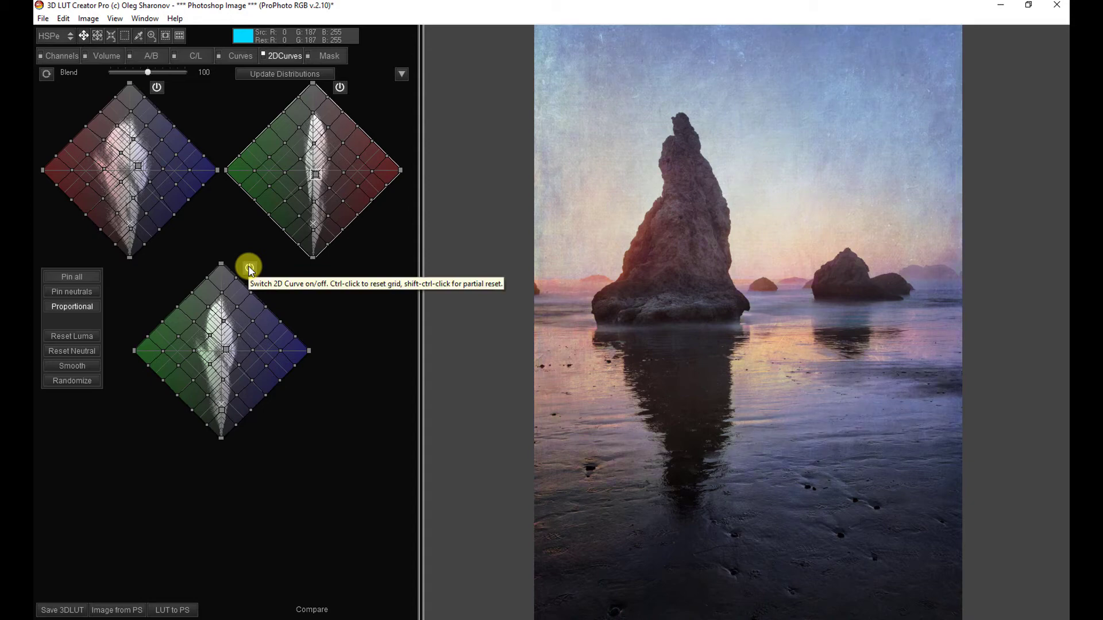
left_click(249, 267)
left_click(249, 267)
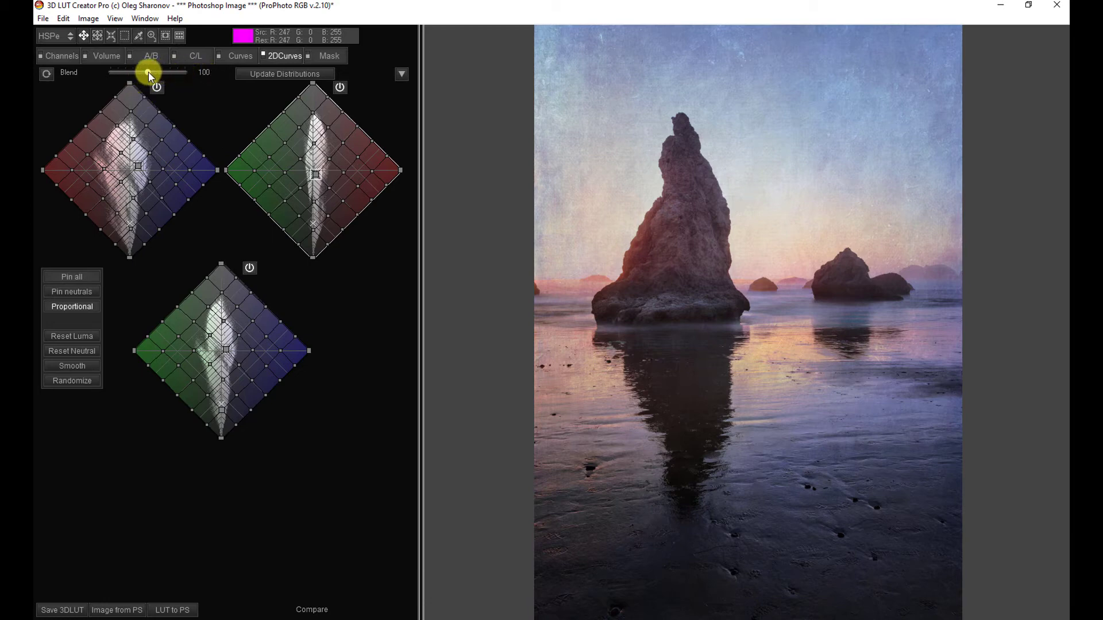
Lower the Blend slider and fine-tune it to about 88 for a softer grade.
mouse_move(148, 73)
left_mouse_down()
mouse_move(118, 74)
mouse_move(154, 82)
left_mouse_up()
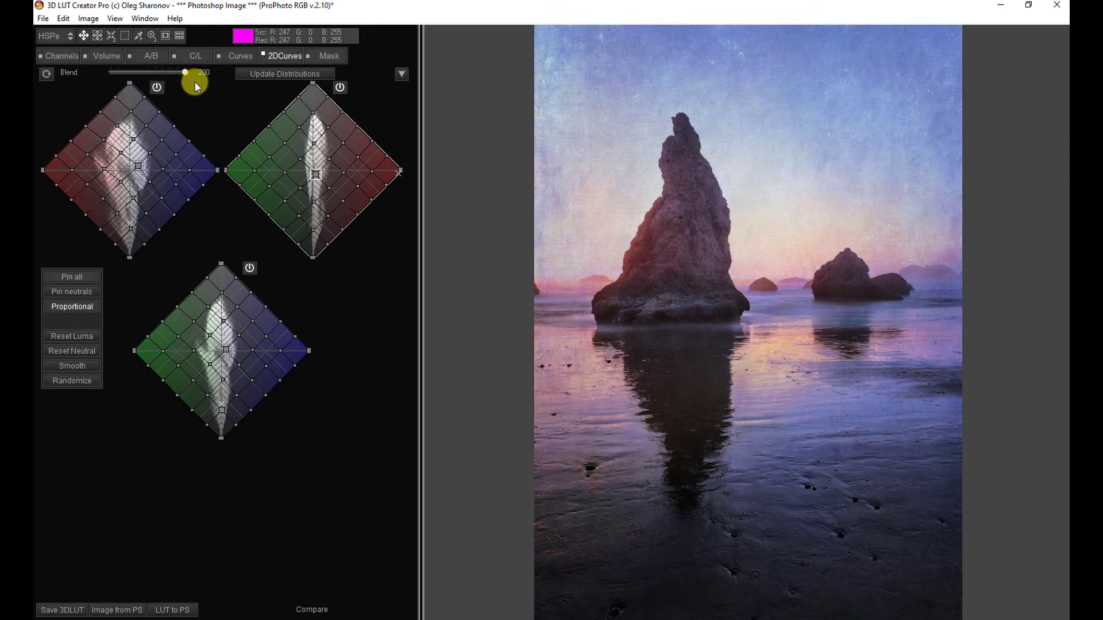
left_click_drag(191, 81, 148, 86)
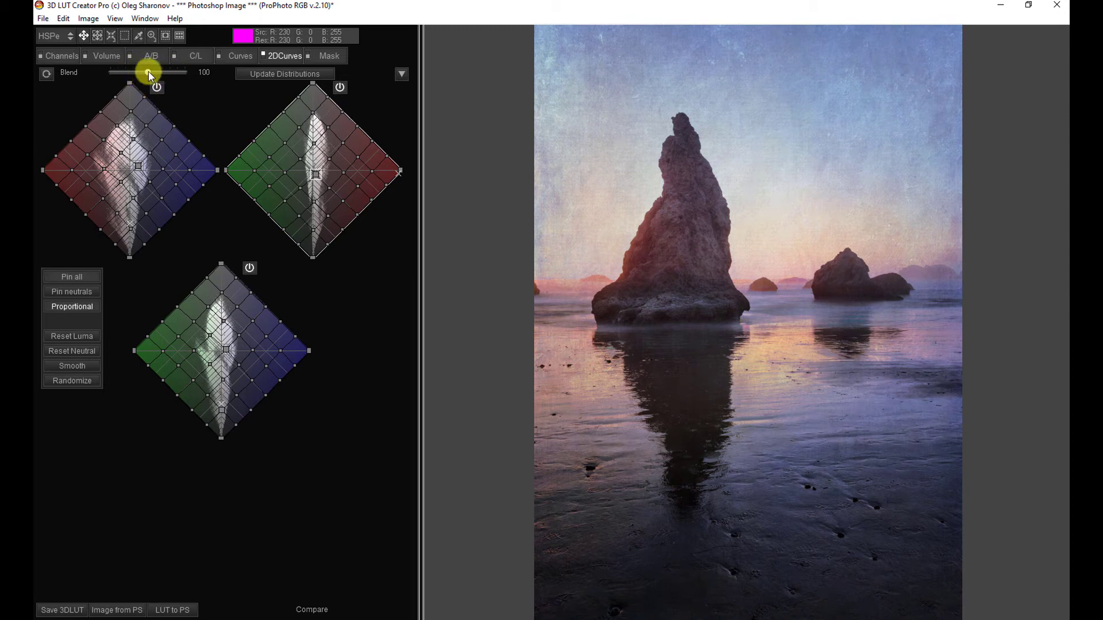
mouse_move(148, 74)
left_mouse_down()
mouse_move(283, 55)
mouse_move(137, 79)
left_mouse_up()
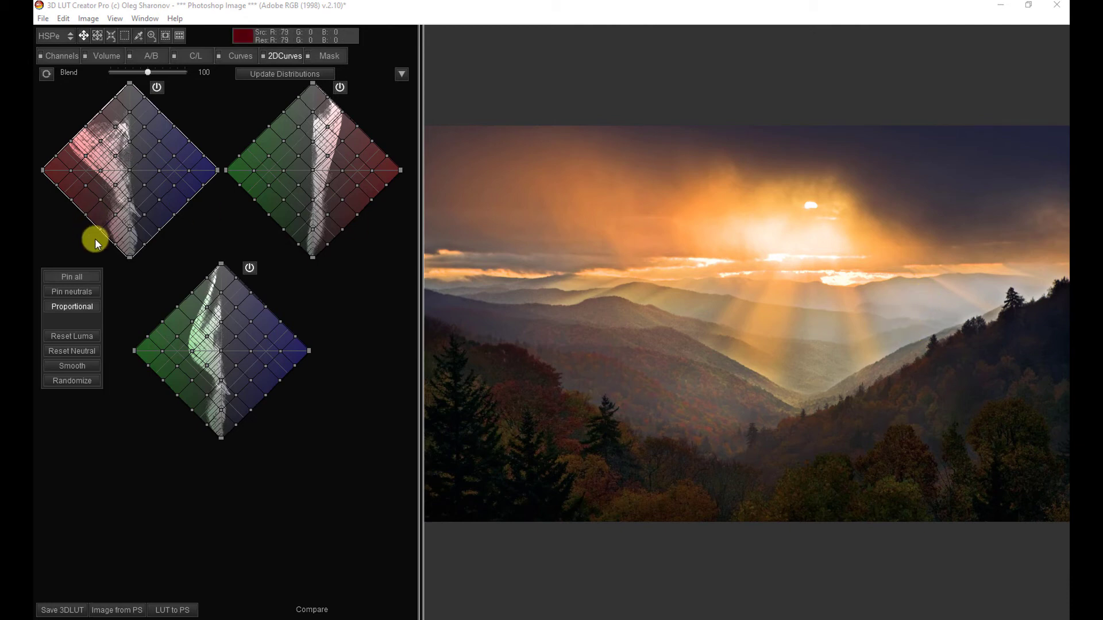
Pin the neutral grays on all three grids and select a bright-sky node on the red/blue grid.
left_click(71, 290)
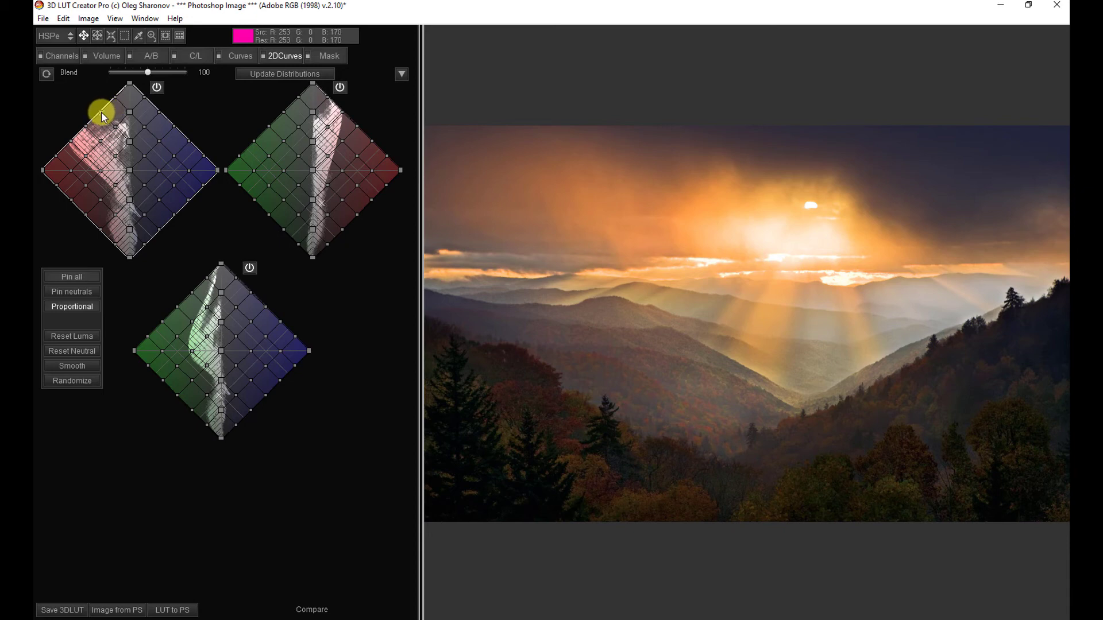
left_click(101, 111)
Pull the bright sky nodes on the red/blue grid down-left to warm the blown highlights orange.
mouse_move(101, 112)
left_mouse_down()
mouse_move(72, 132)
mouse_move(88, 124)
left_mouse_up()
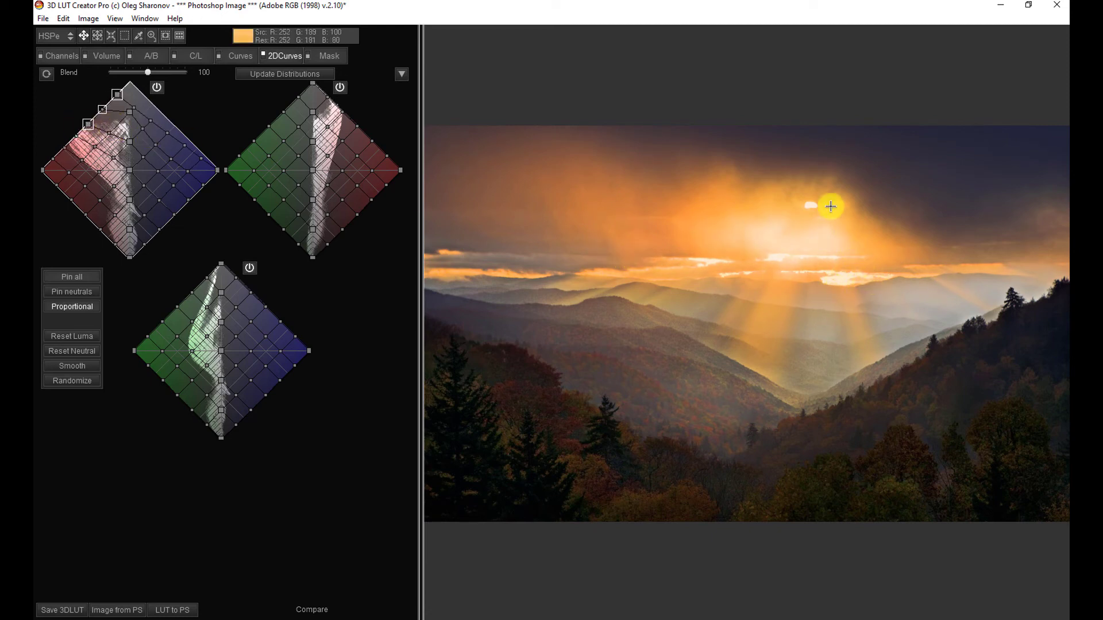
left_click(834, 282)
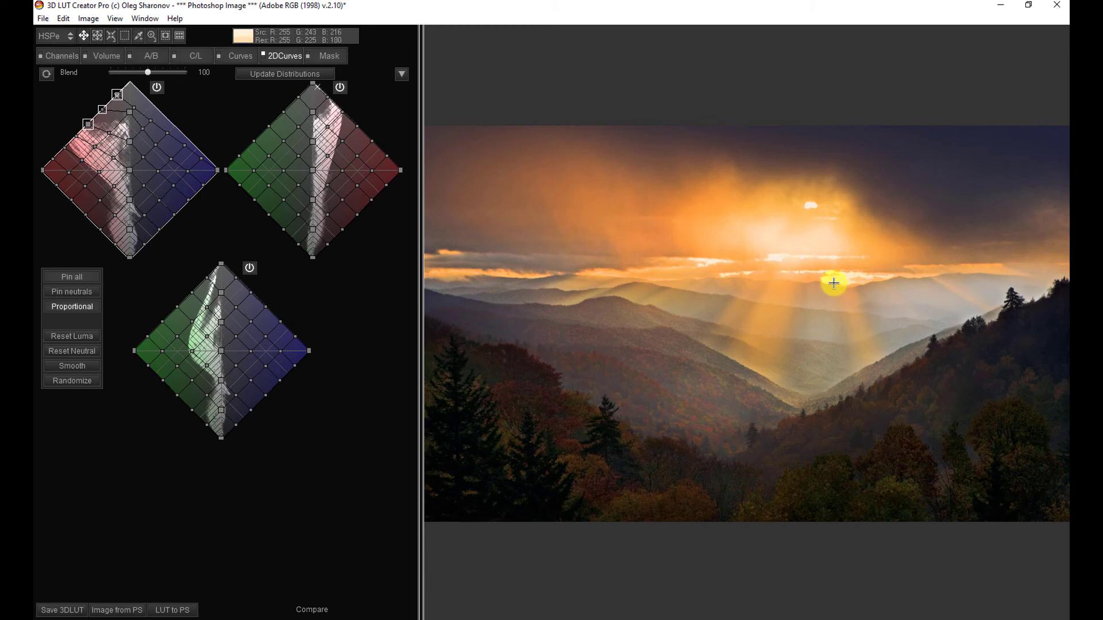
left_click(117, 95)
mouse_move(116, 97)
left_mouse_down()
mouse_move(106, 115)
mouse_move(121, 97)
mouse_move(109, 98)
left_mouse_up()
Toggle the 2D Curves grade off, on and off again to compare before and after.
left_click(264, 56)
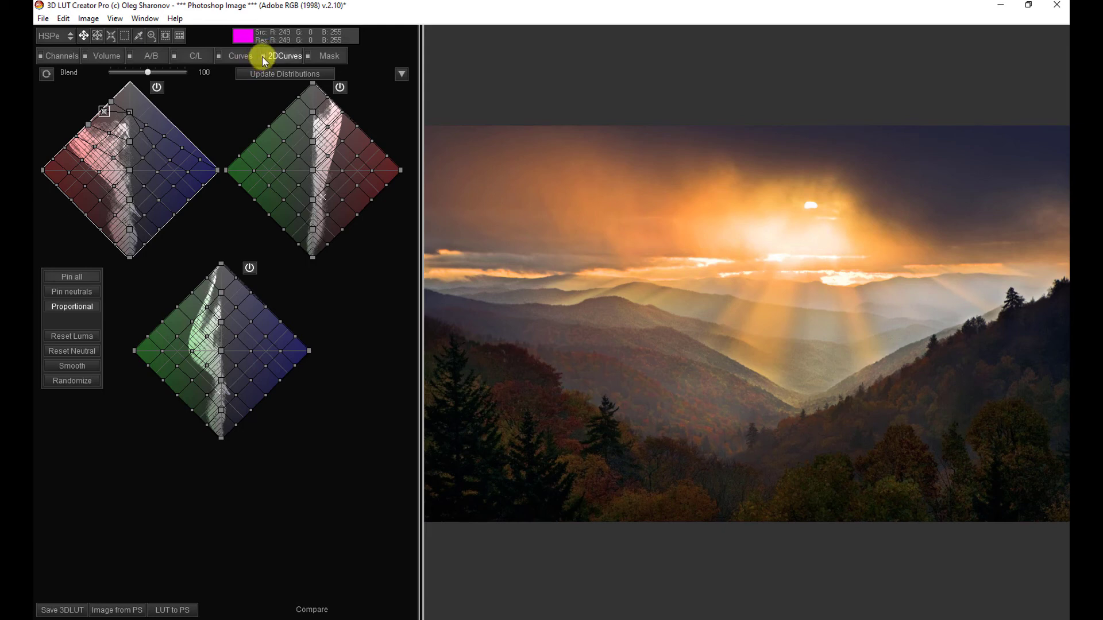
left_click(263, 55)
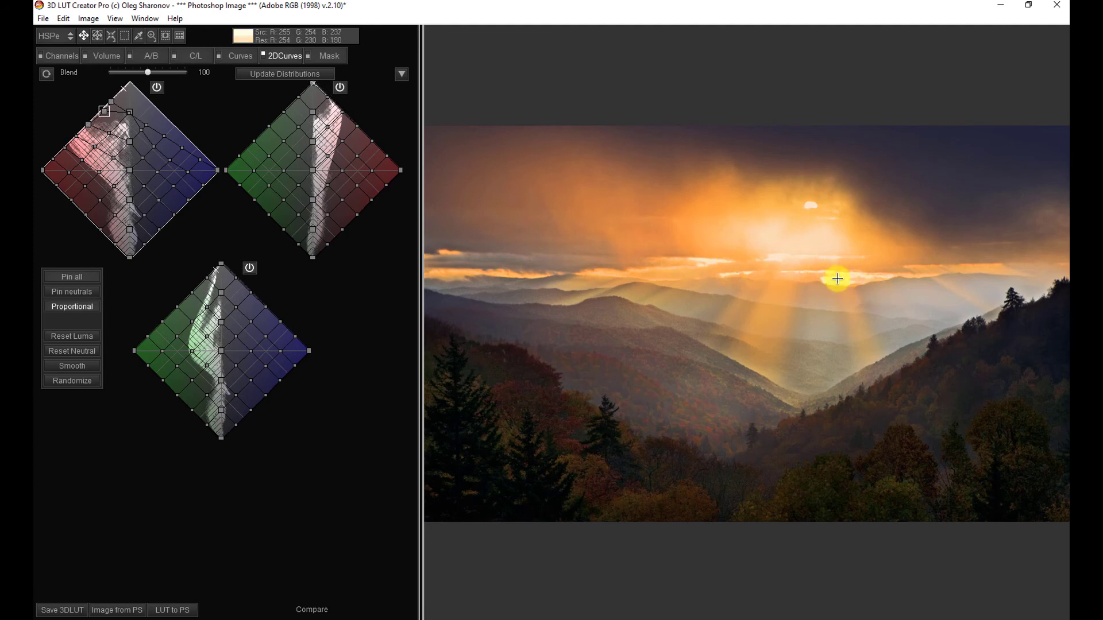
left_click(261, 53)
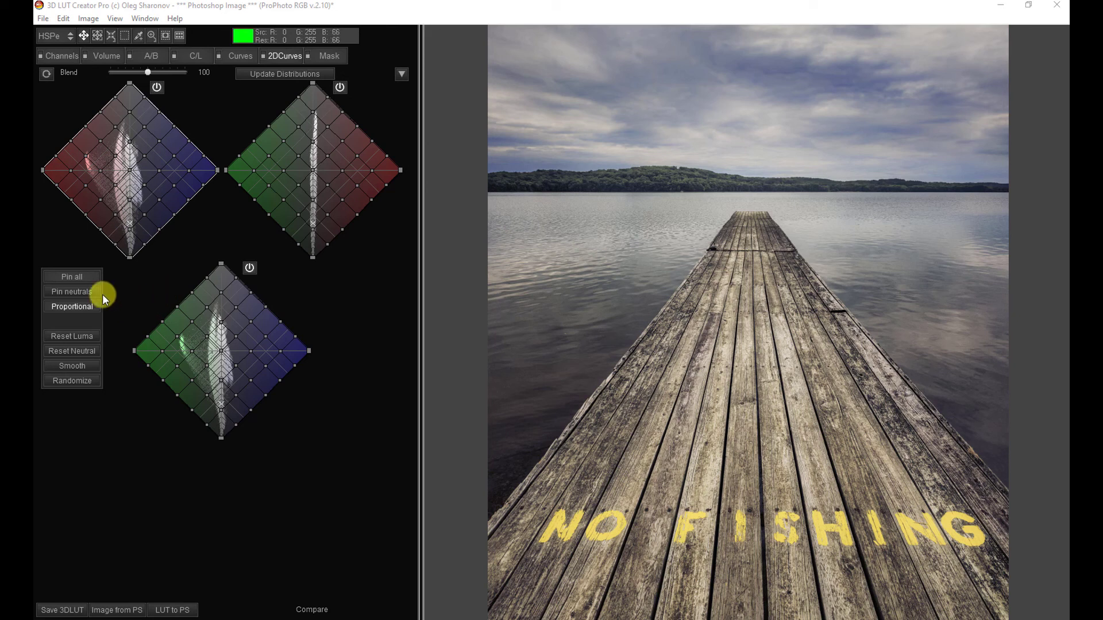
Pin neutrals on the dock photo and nudge two red/blue grid nodes, including the center one.
left_click(76, 293)
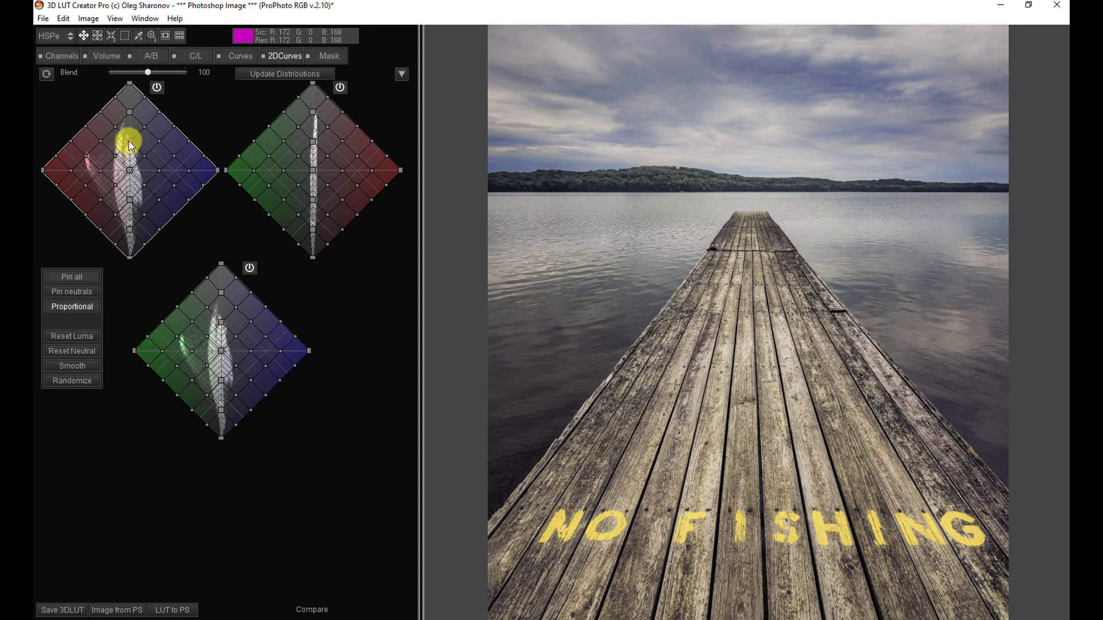
left_click_drag(129, 140, 133, 141)
left_click_drag(130, 170, 129, 172)
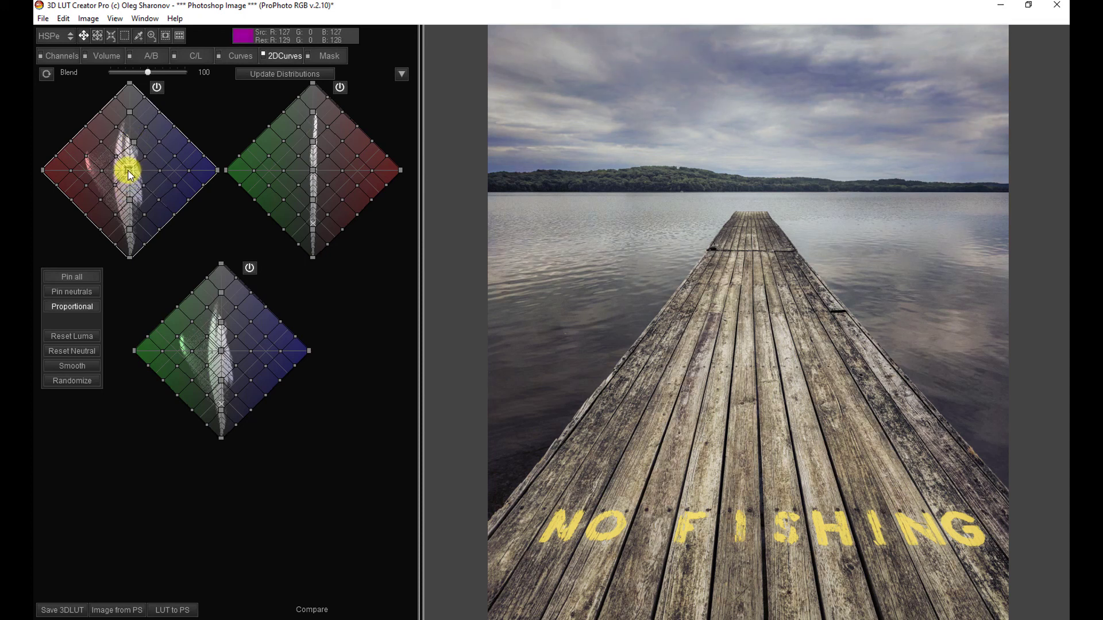
Refresh the distributions and drag the cloud-color node on the red/blue grid up toward blue.
left_click(262, 57)
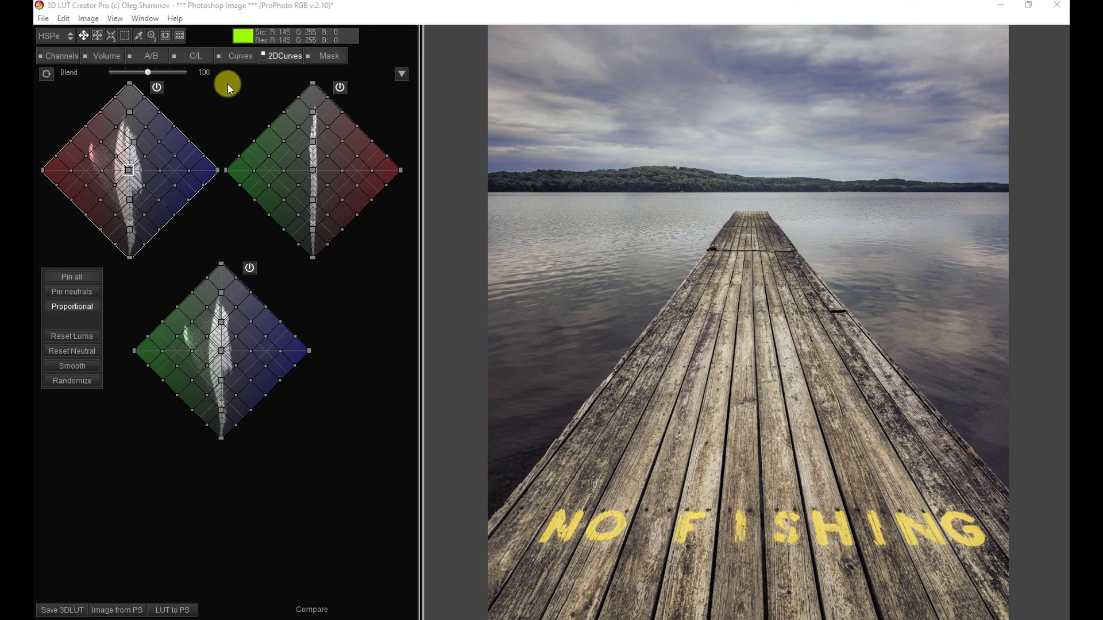
left_click(133, 140)
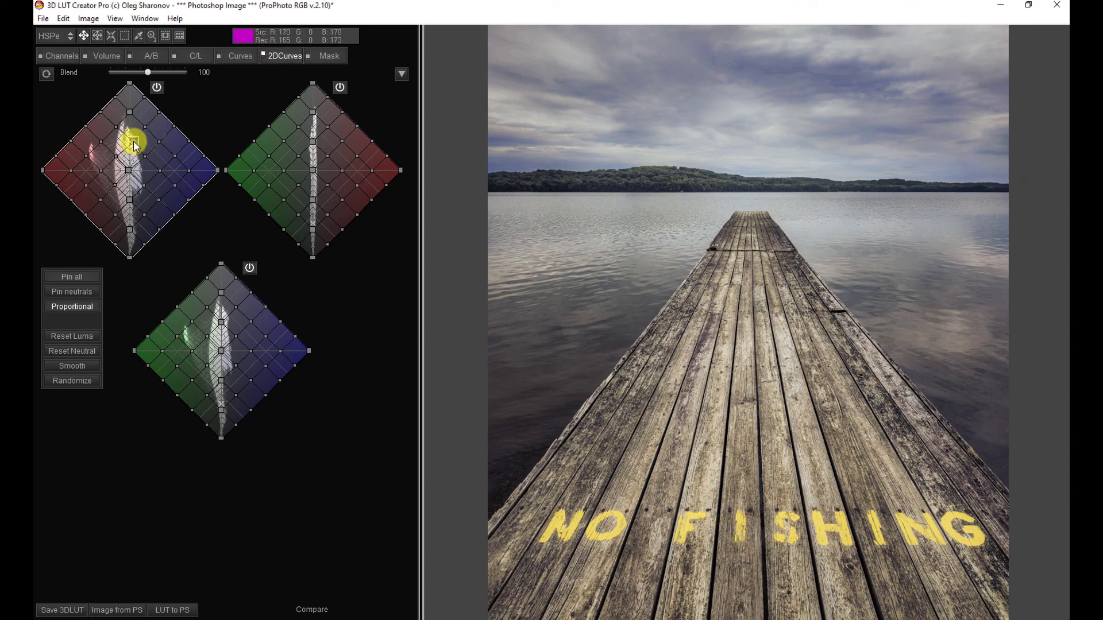
left_click_drag(133, 136, 133, 126)
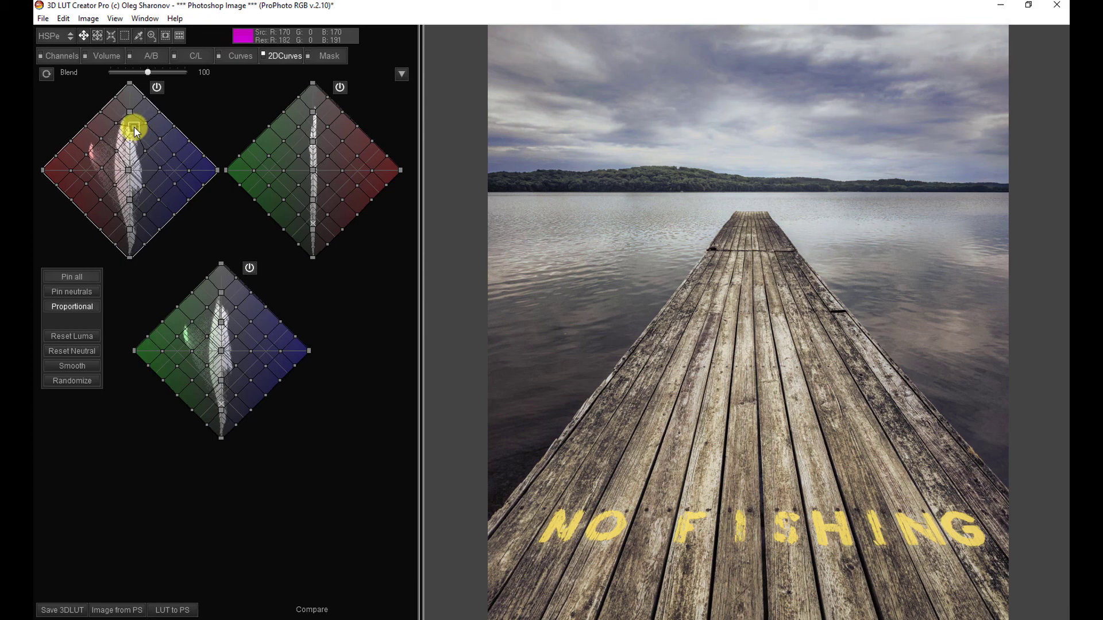